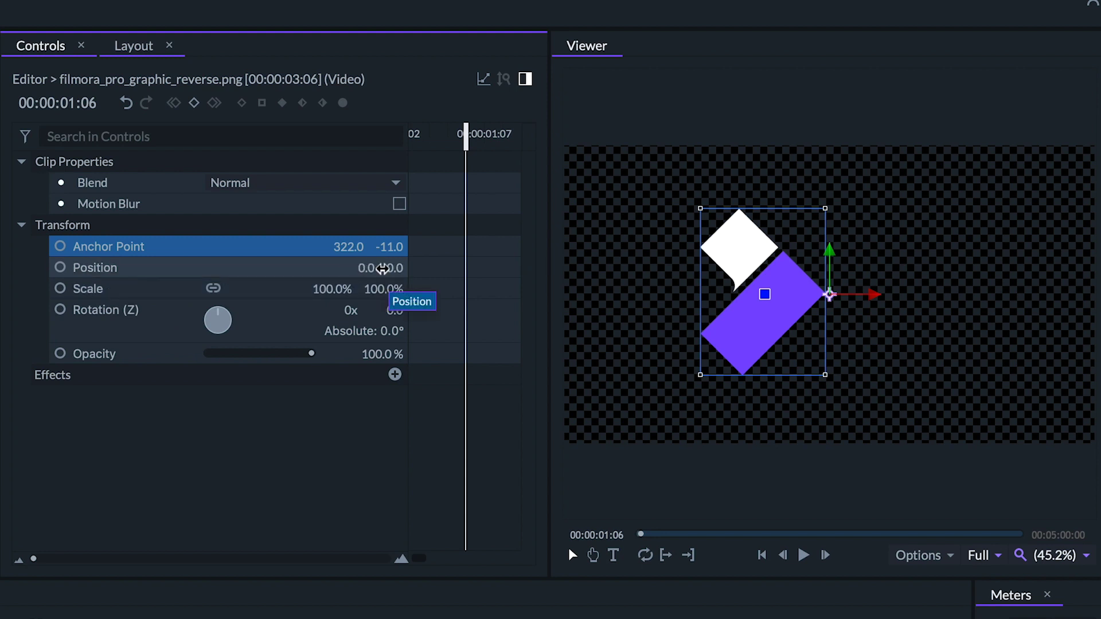
Move the graphic to about position 90.0, -5.1, and switch Position keyframing on and off again
drag(362, 265, 392, 263)
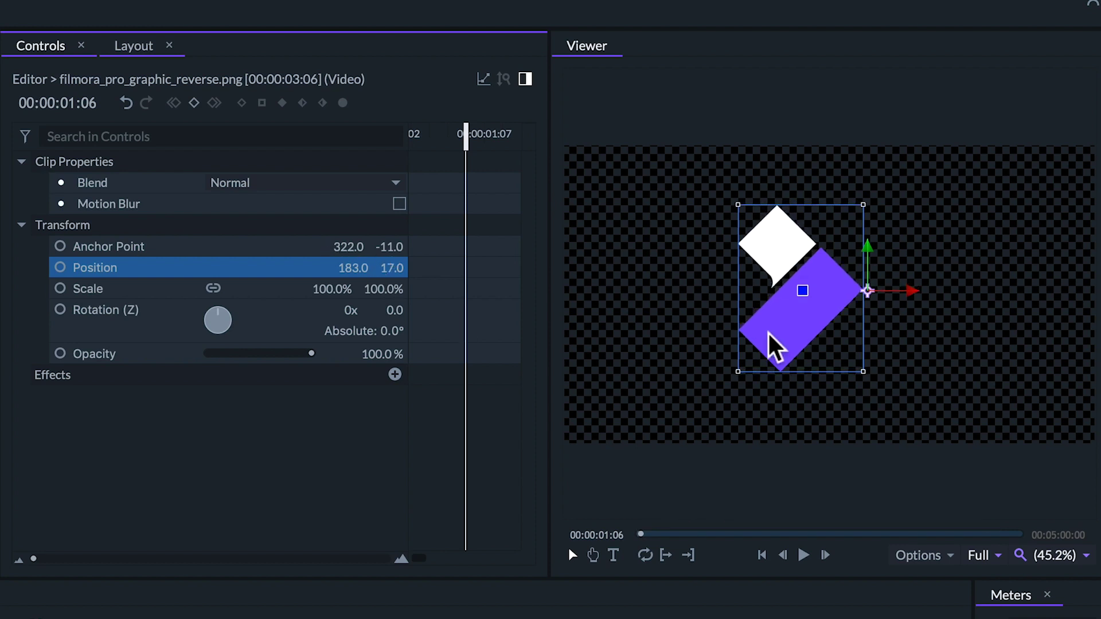
mouse_move(803, 323)
mouse_down()
mouse_move(754, 323)
mouse_move(675, 413)
mouse_move(930, 288)
mouse_move(752, 319)
mouse_move(803, 322)
mouse_up()
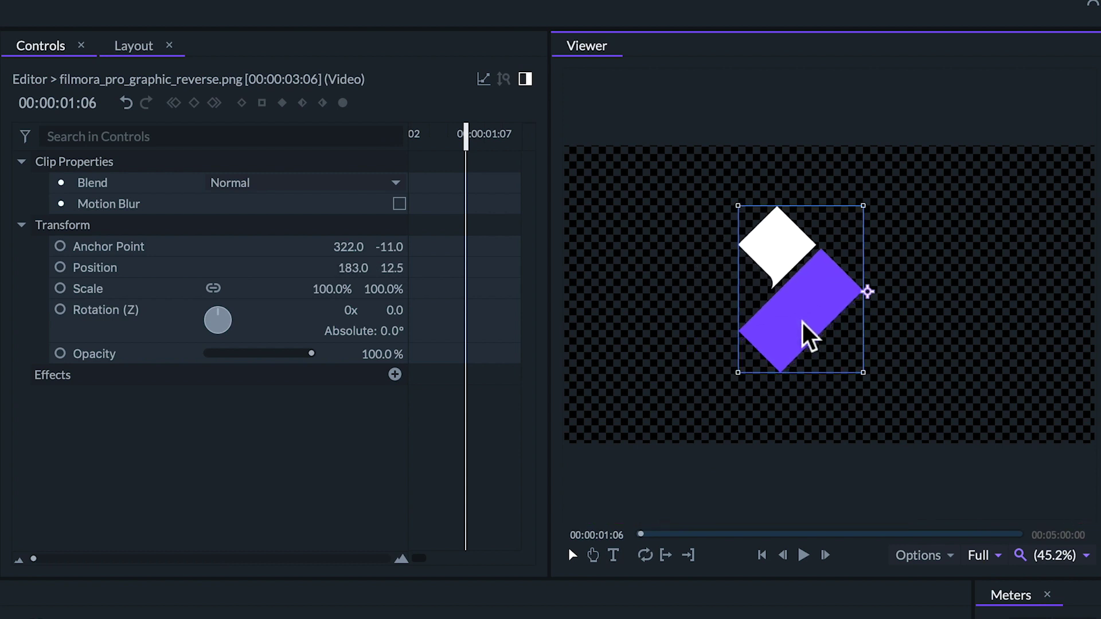
drag(917, 289, 944, 256)
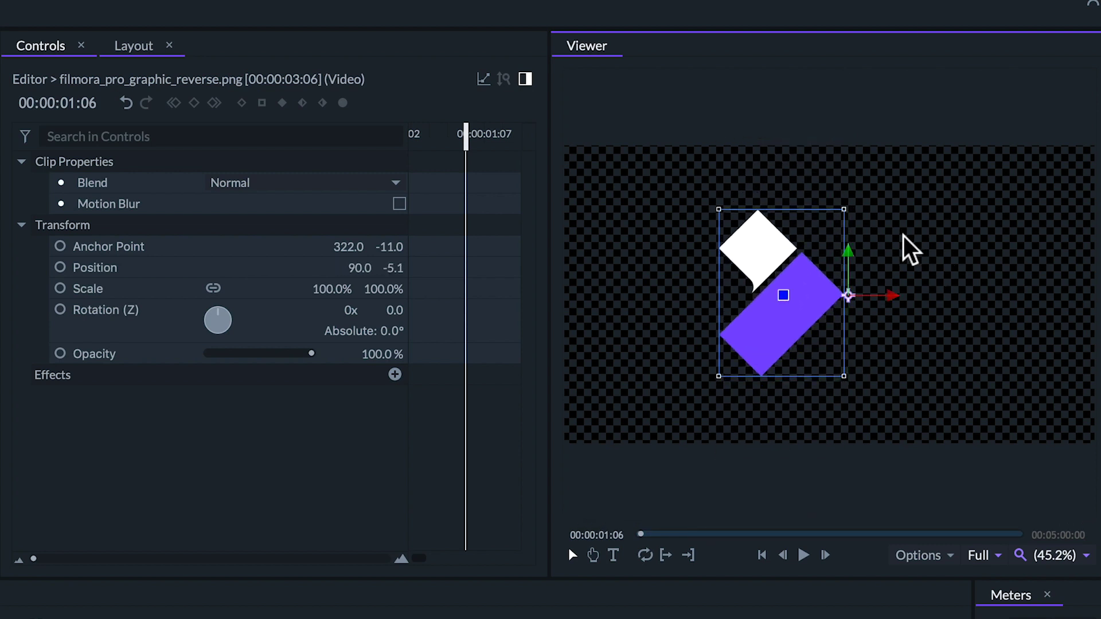
click(60, 269)
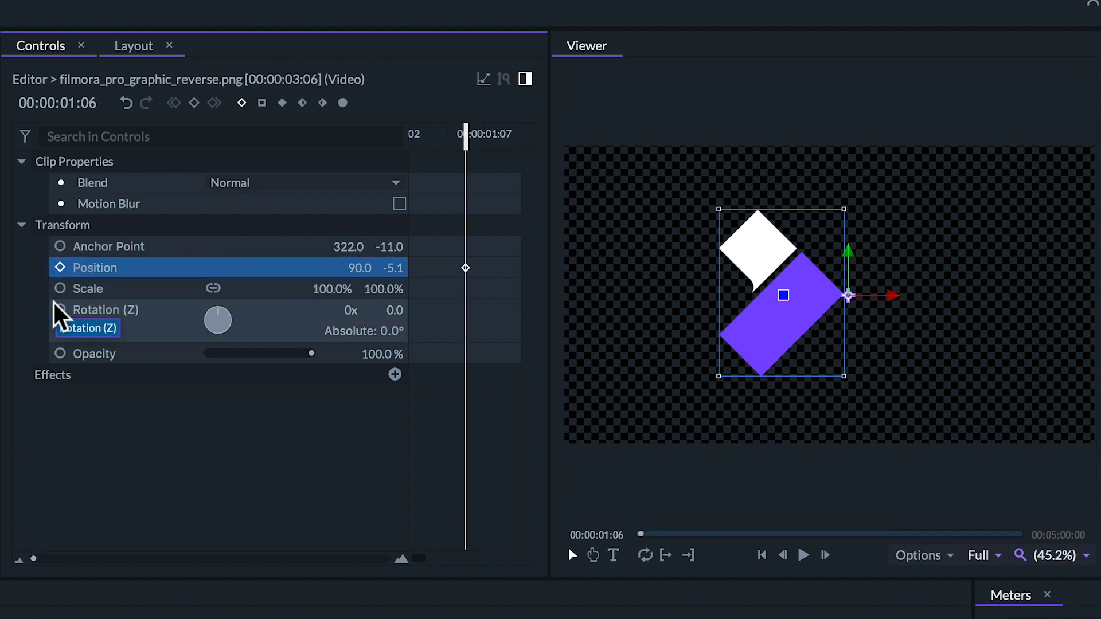
click(60, 268)
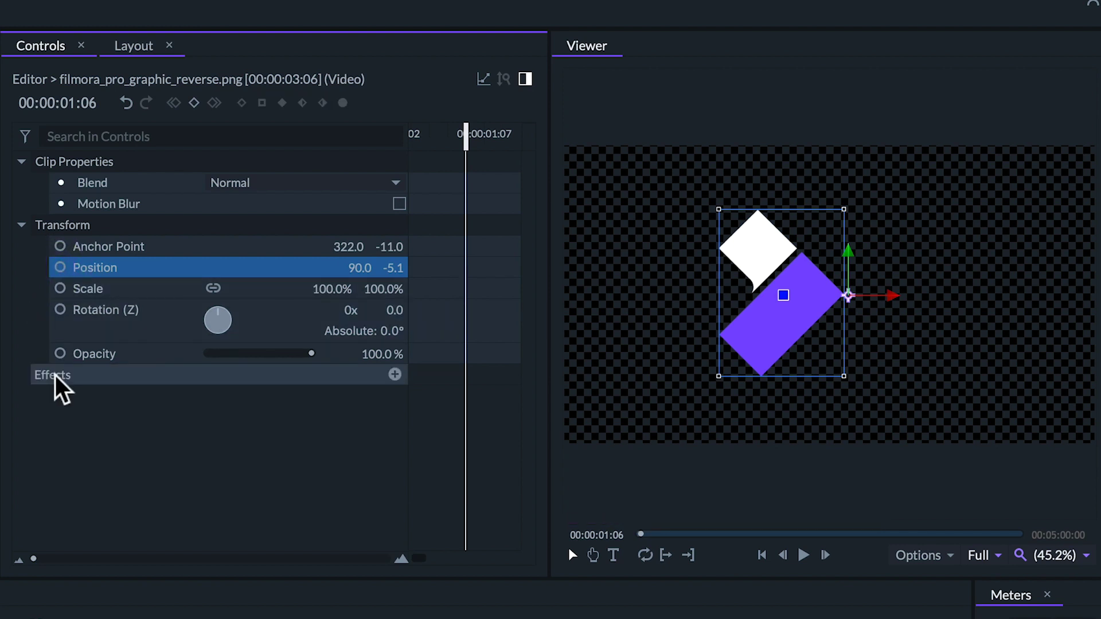
Scale the graphic uniformly to 135%, unlink its proportions, and resize it to about 86.5% in both directions
click(116, 290)
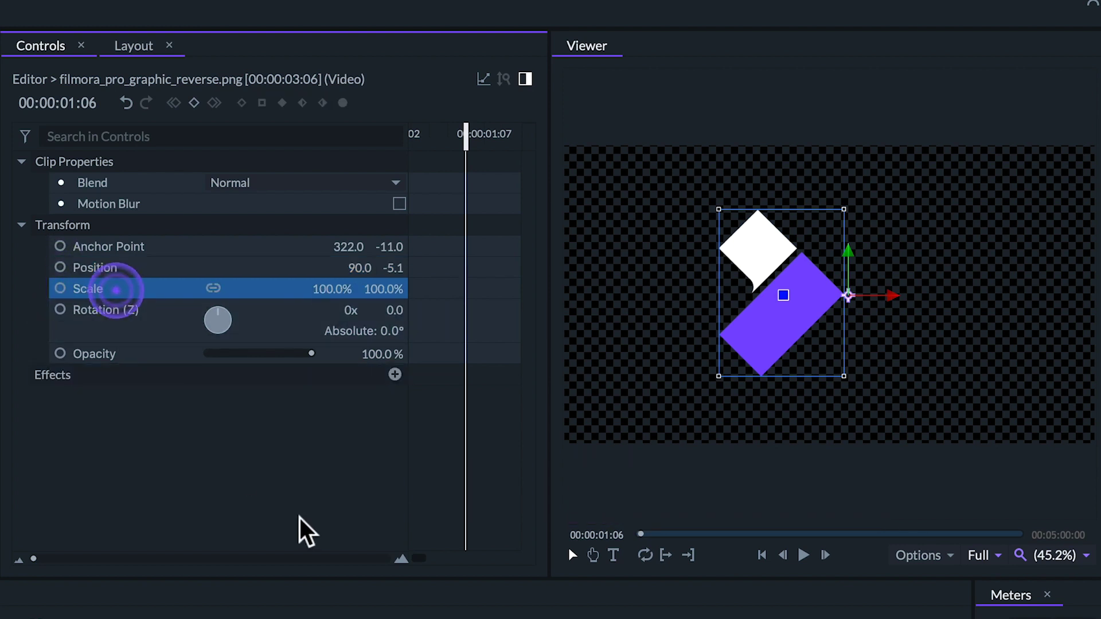
drag(321, 287, 320, 287)
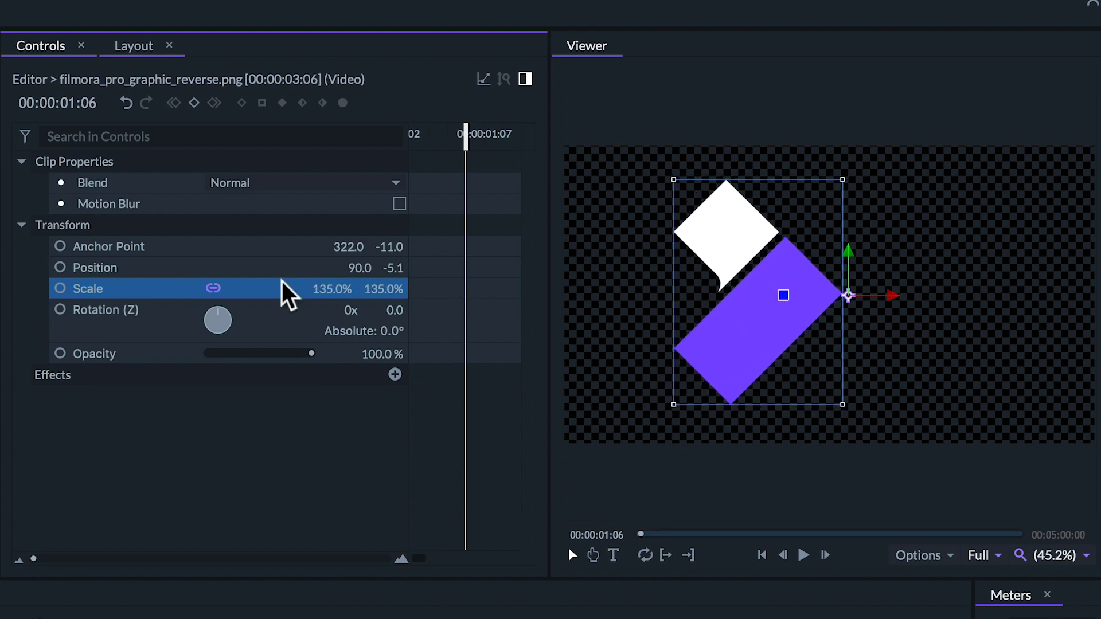
click(214, 288)
drag(323, 289, 314, 285)
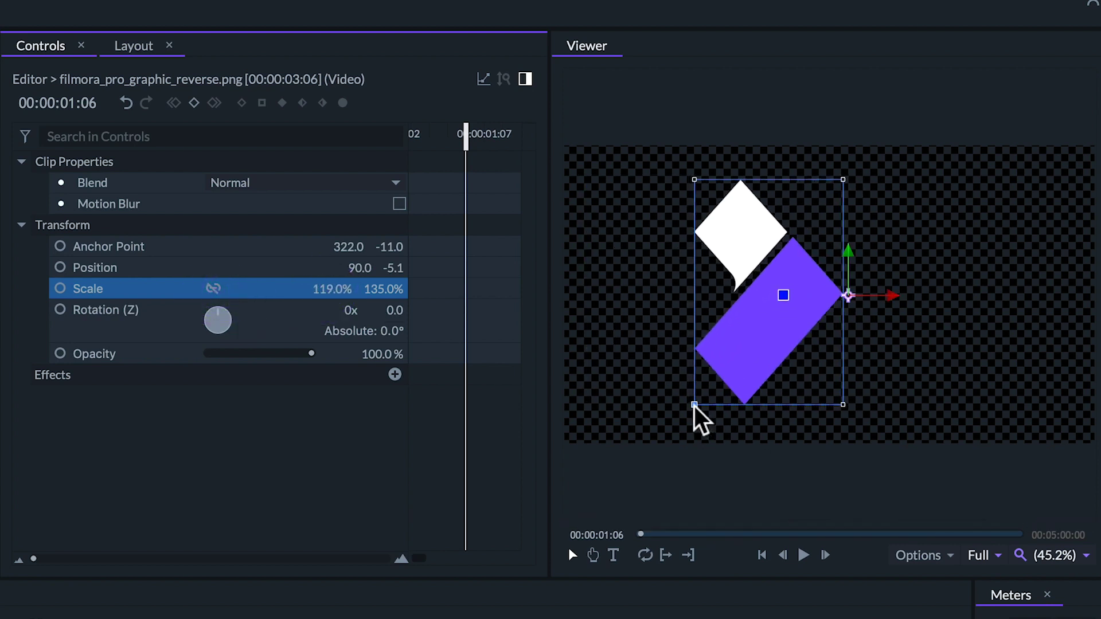
drag(842, 405, 756, 450)
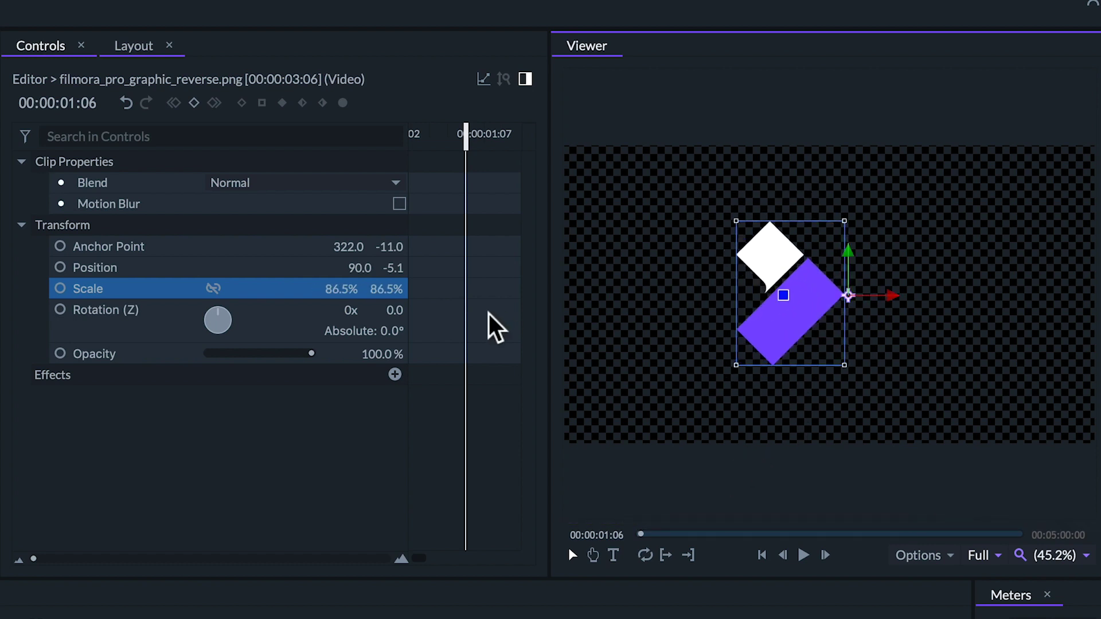
Rotate the graphic around its anchor point to an absolute rotation of about -2.2°
click(392, 310)
drag(393, 310, 342, 308)
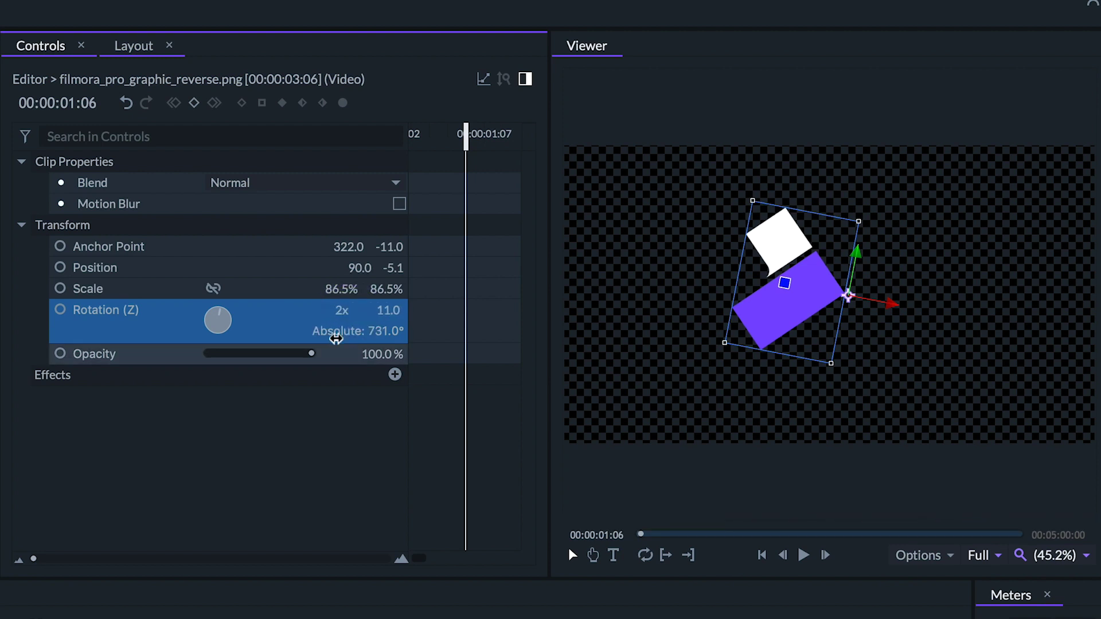
mouse_move(230, 316)
mouse_down()
mouse_move(204, 307)
mouse_move(250, 305)
mouse_move(221, 307)
mouse_up()
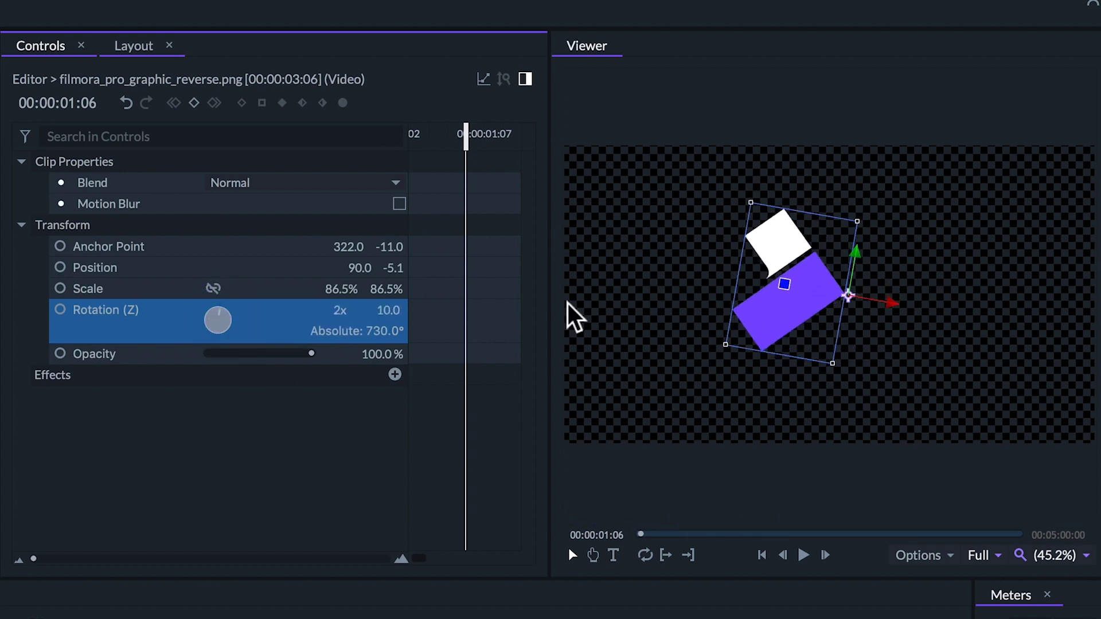
mouse_move(783, 284)
mouse_down()
mouse_move(848, 343)
mouse_move(871, 252)
mouse_move(785, 282)
mouse_move(782, 298)
mouse_up()
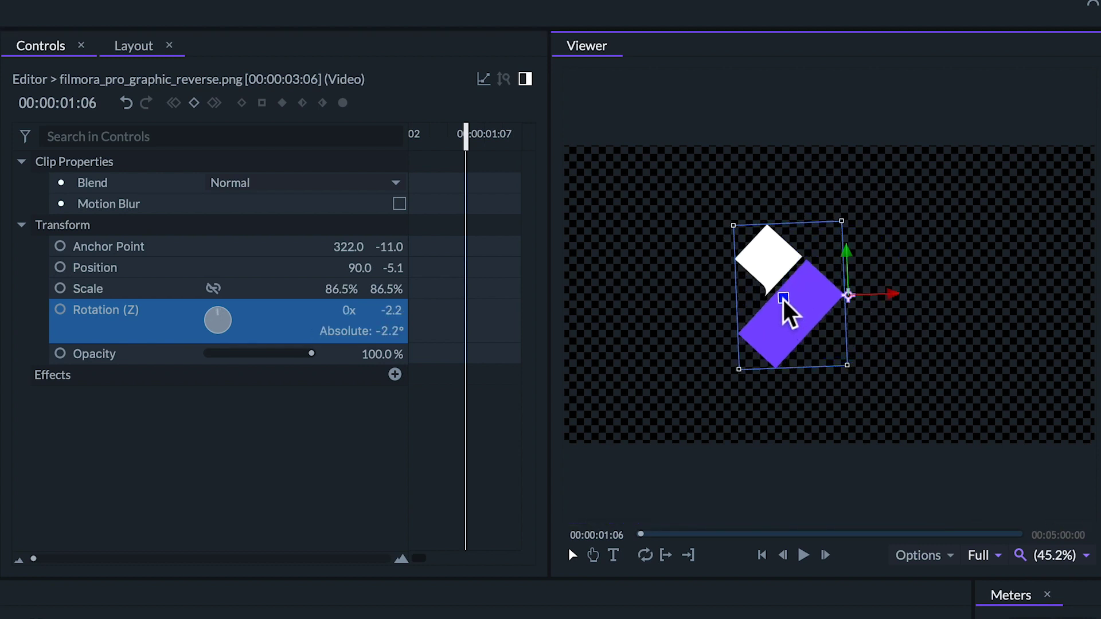
Lower the graphic's opacity to 0% and select its Effects group
click(150, 359)
drag(311, 353, 185, 347)
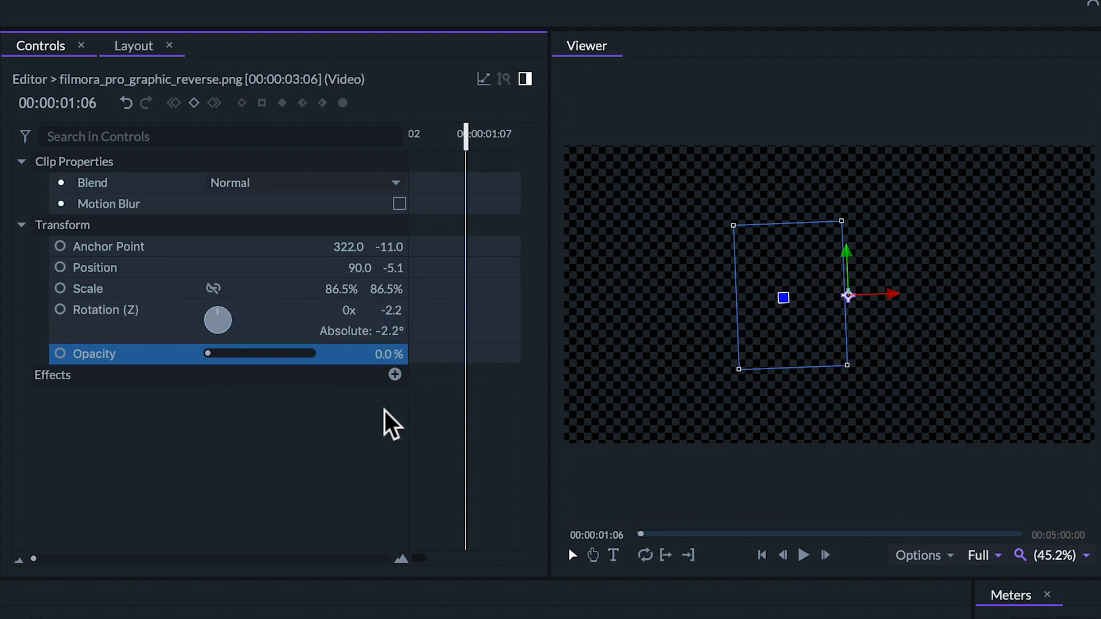
click(94, 381)
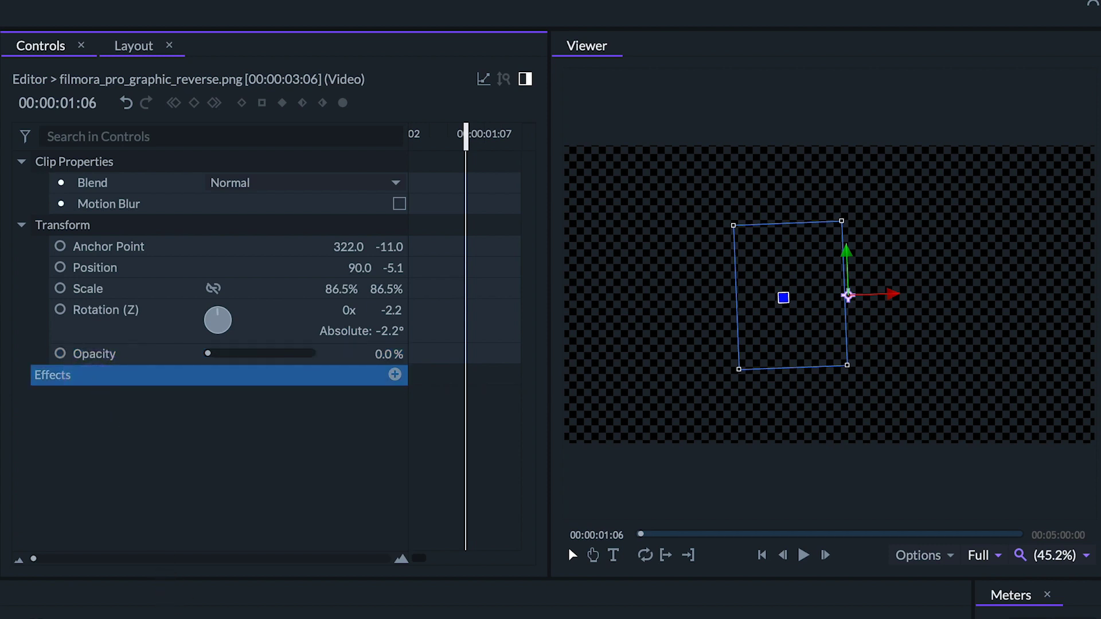
In the layout settings, flip the graphic horizontally and back, and flip it vertically and back
click(135, 45)
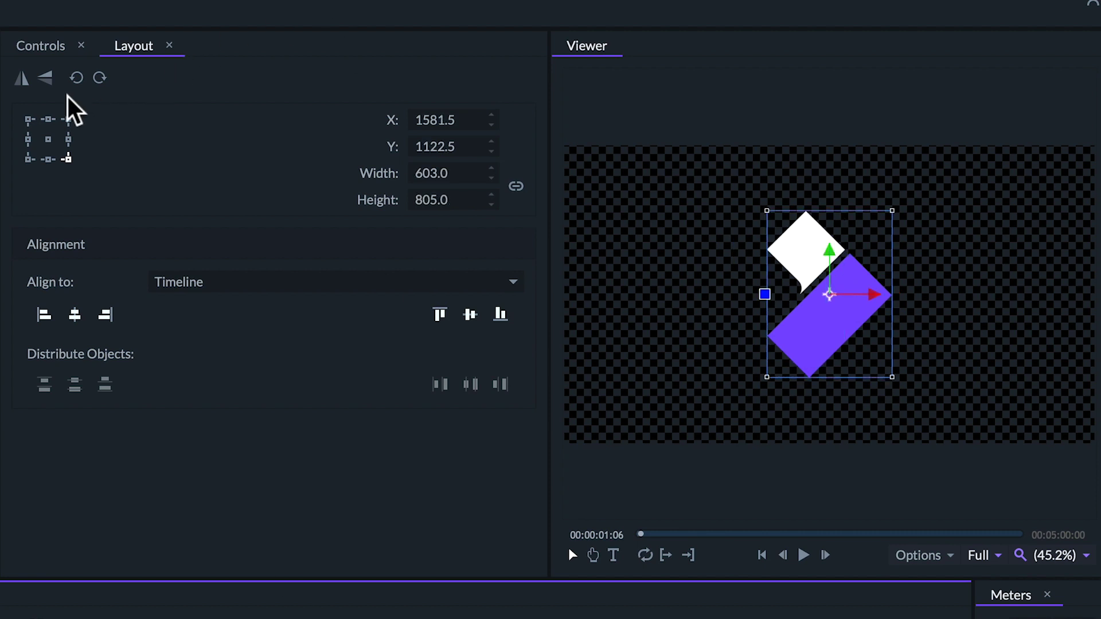
click(25, 78)
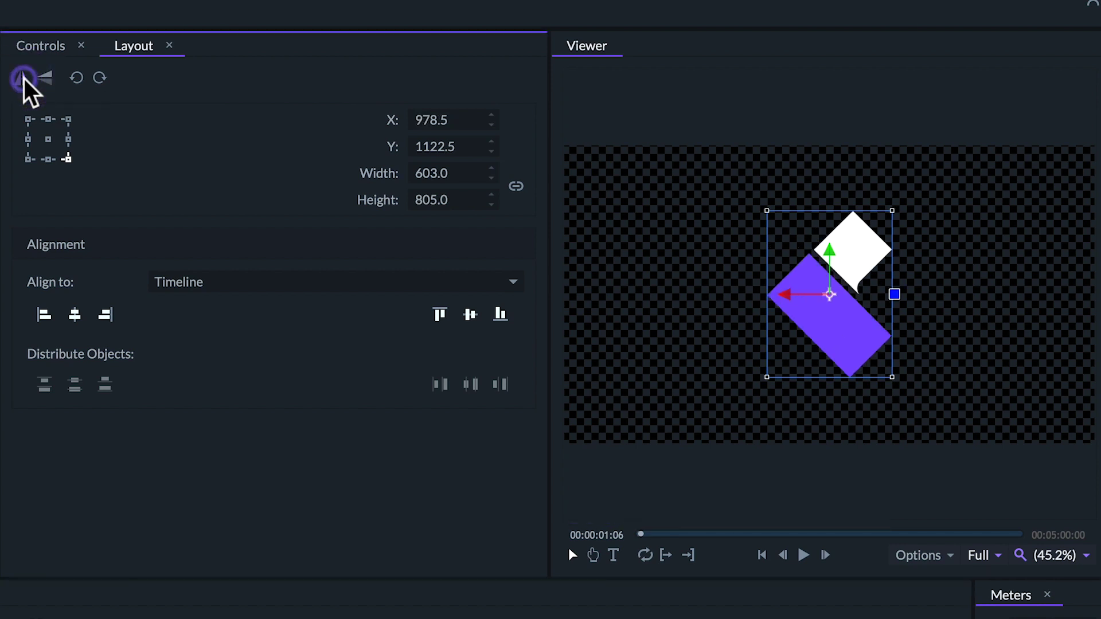
click(24, 78)
click(44, 79)
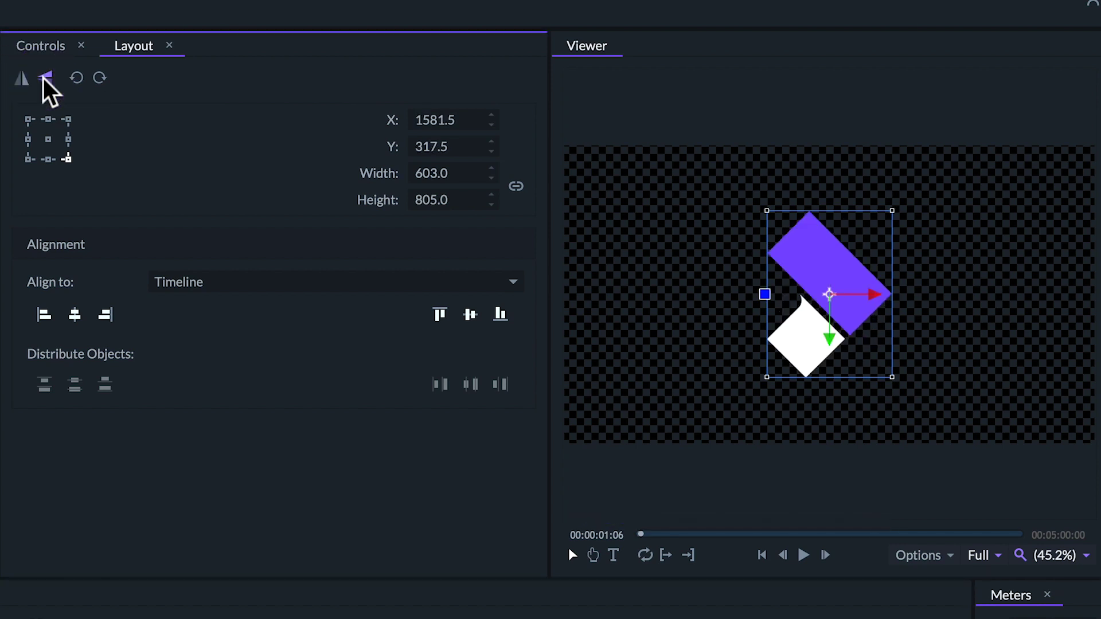
click(44, 78)
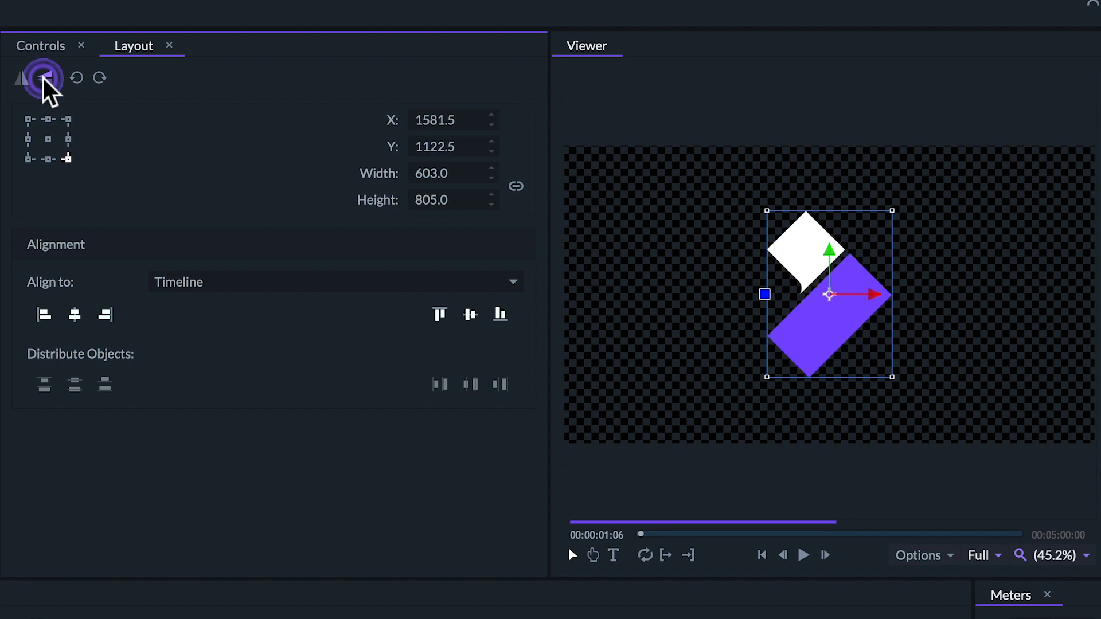
Rotate the graphic 90° counterclockwise twice, and rotate it 90° clockwise twice to restore its orientation
click(72, 80)
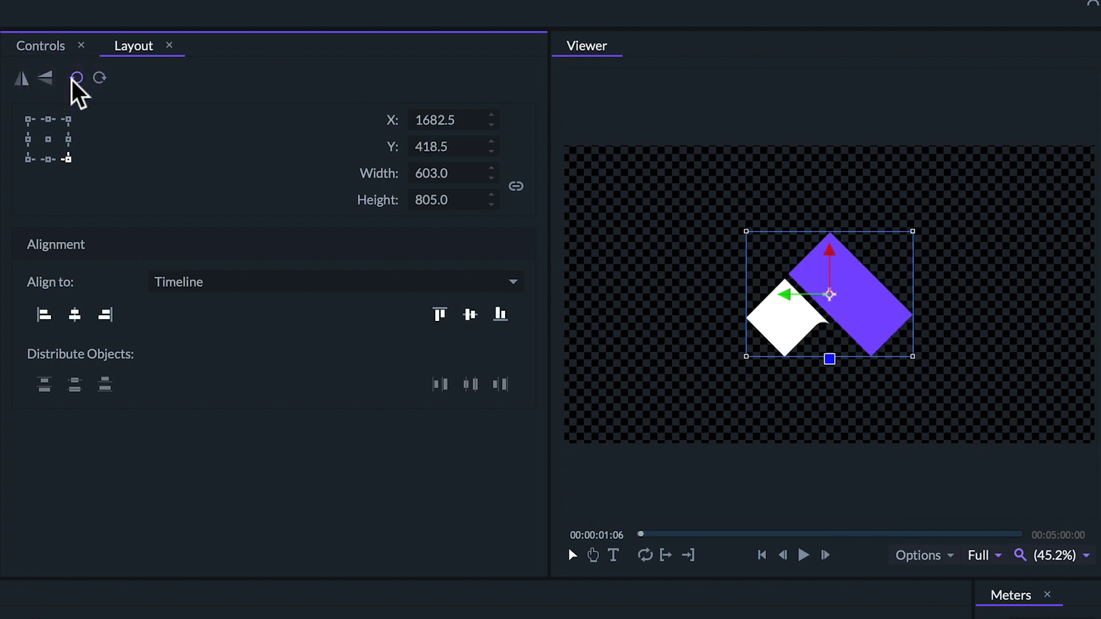
click(72, 80)
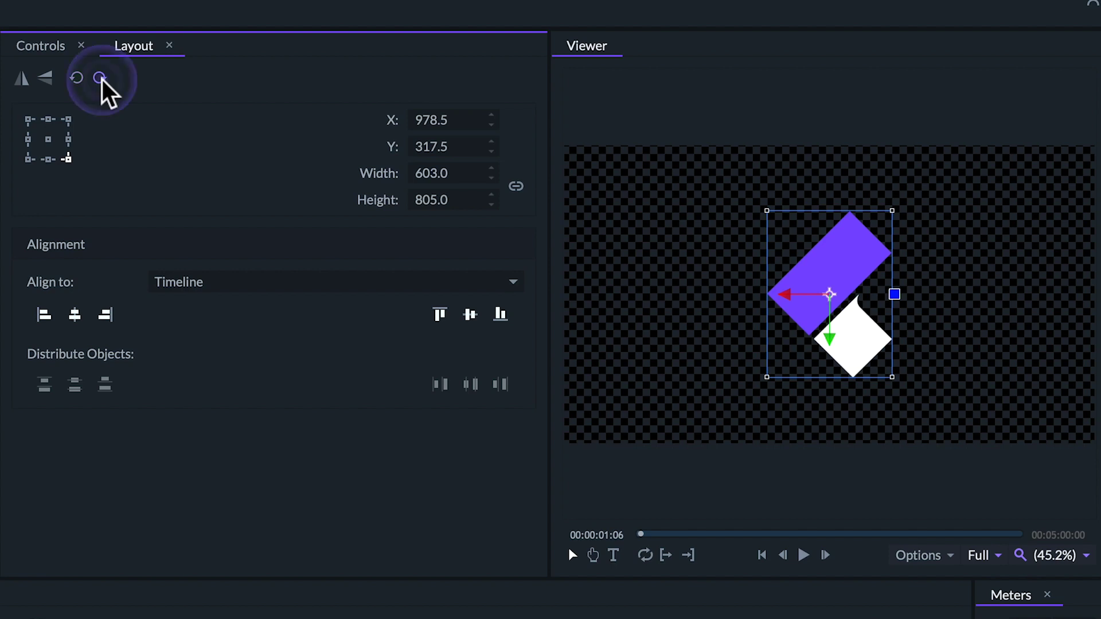
click(101, 79)
click(101, 79)
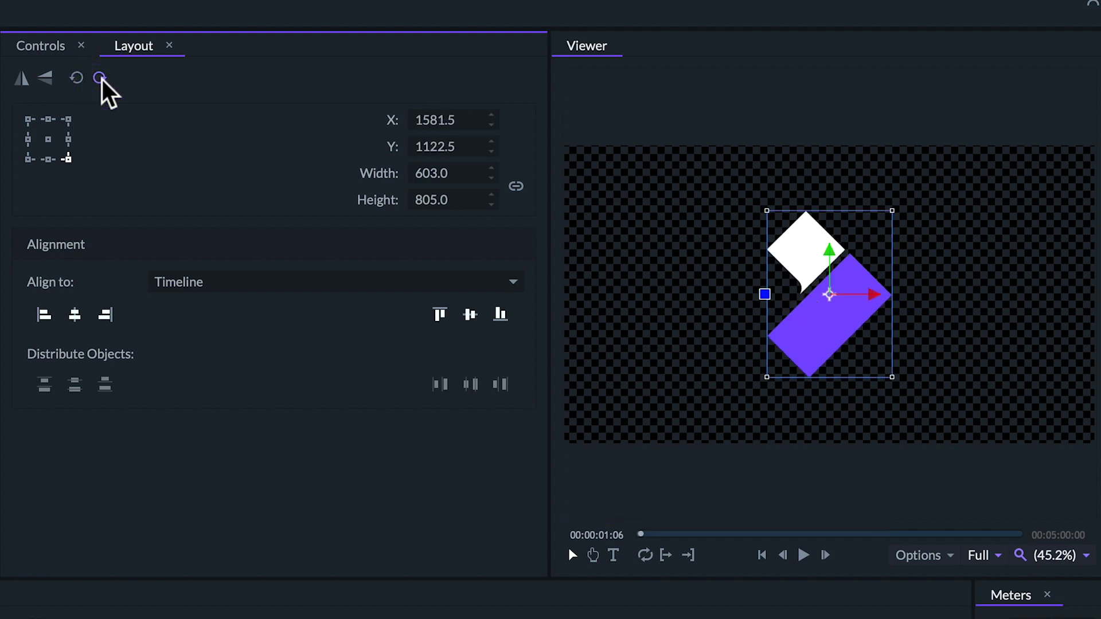
Choose the bottom-left corner as the graphic's reference point and set its width to 390 with proportions linked
click(47, 139)
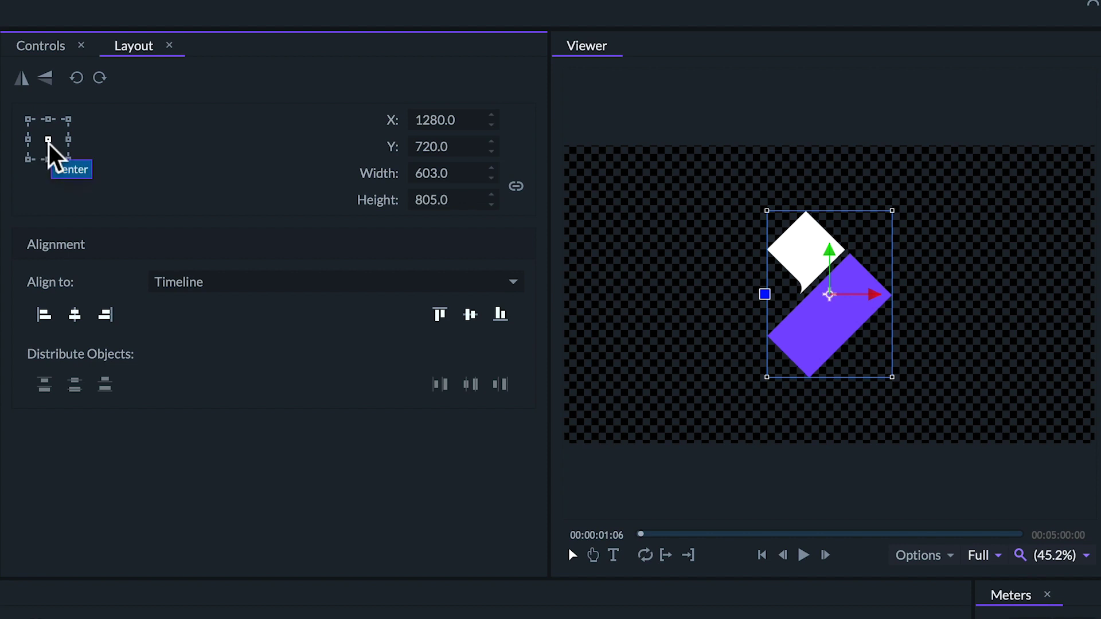
click(68, 160)
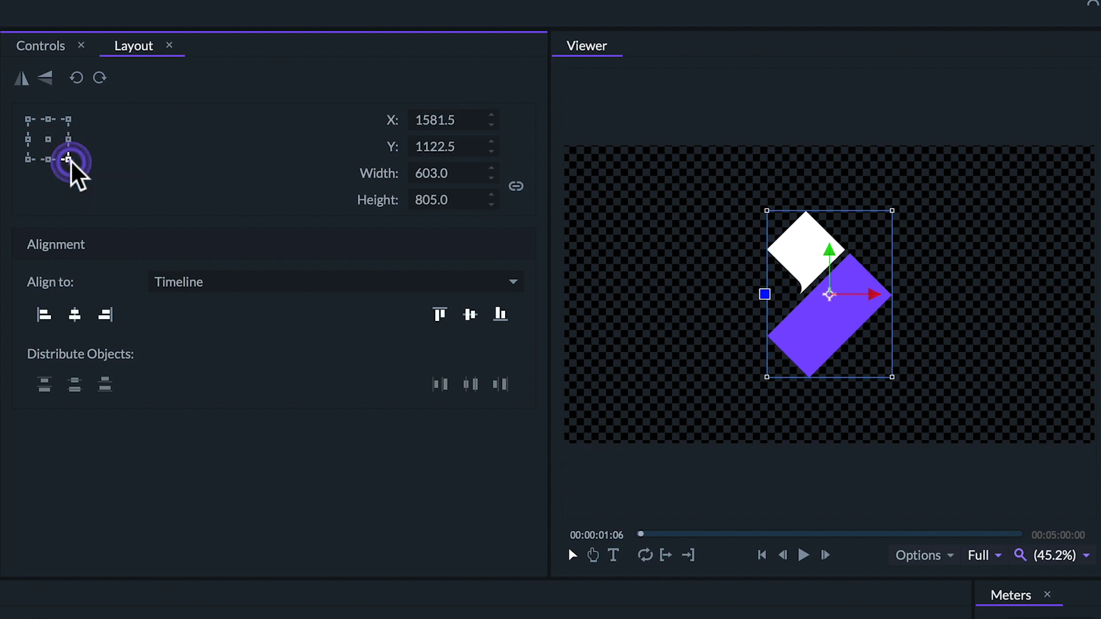
click(68, 140)
click(67, 160)
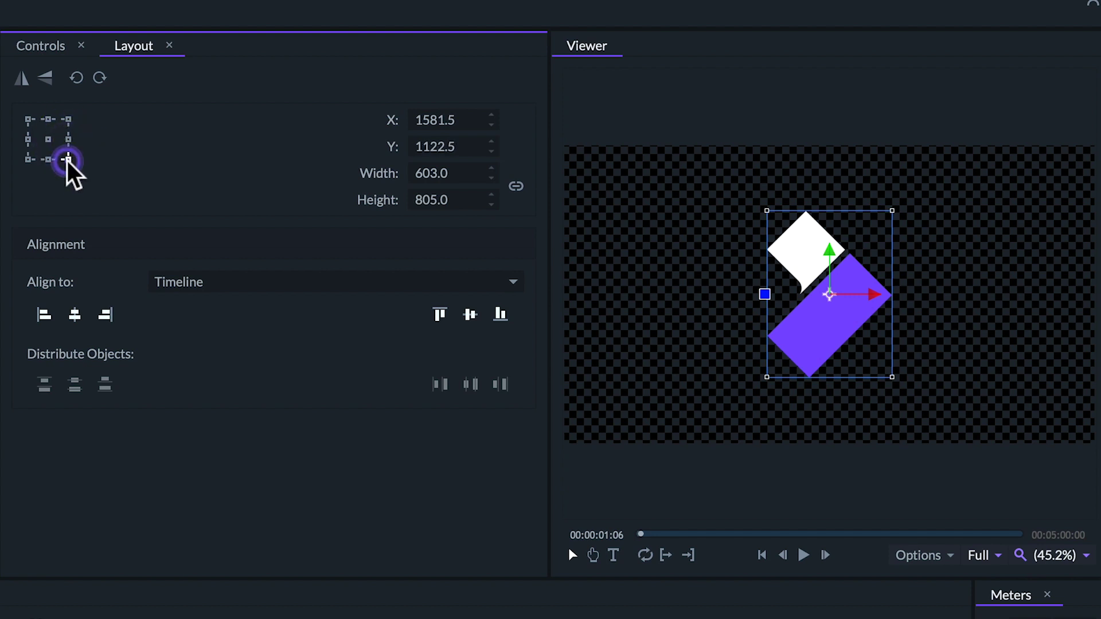
click(28, 161)
mouse_move(446, 167)
mouse_down()
mouse_move(432, 170)
mouse_move(452, 169)
mouse_up()
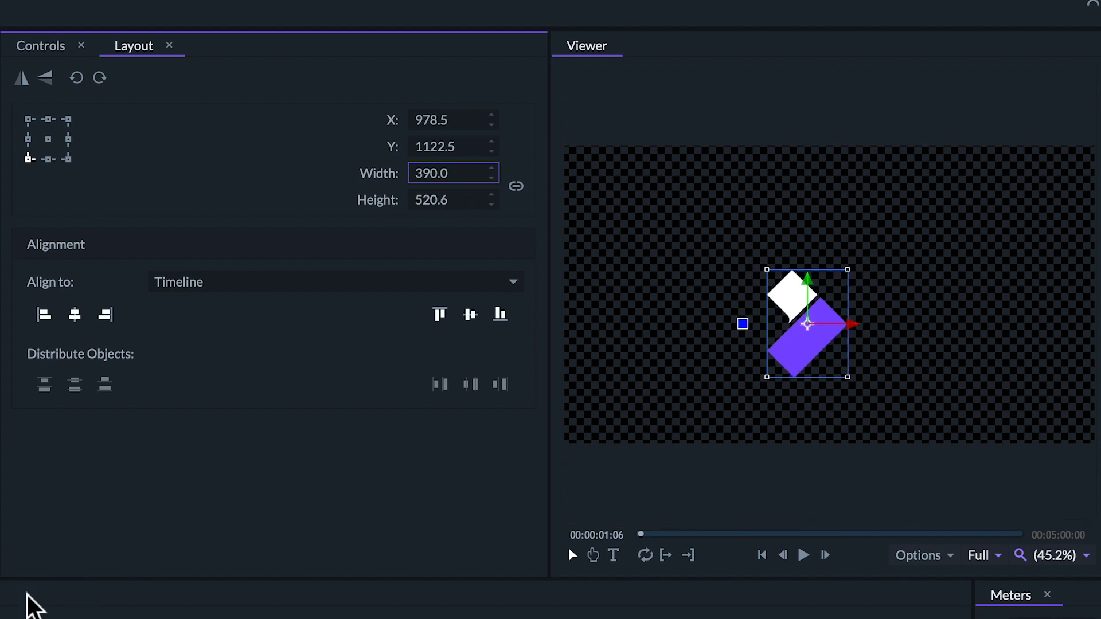
click(35, 617)
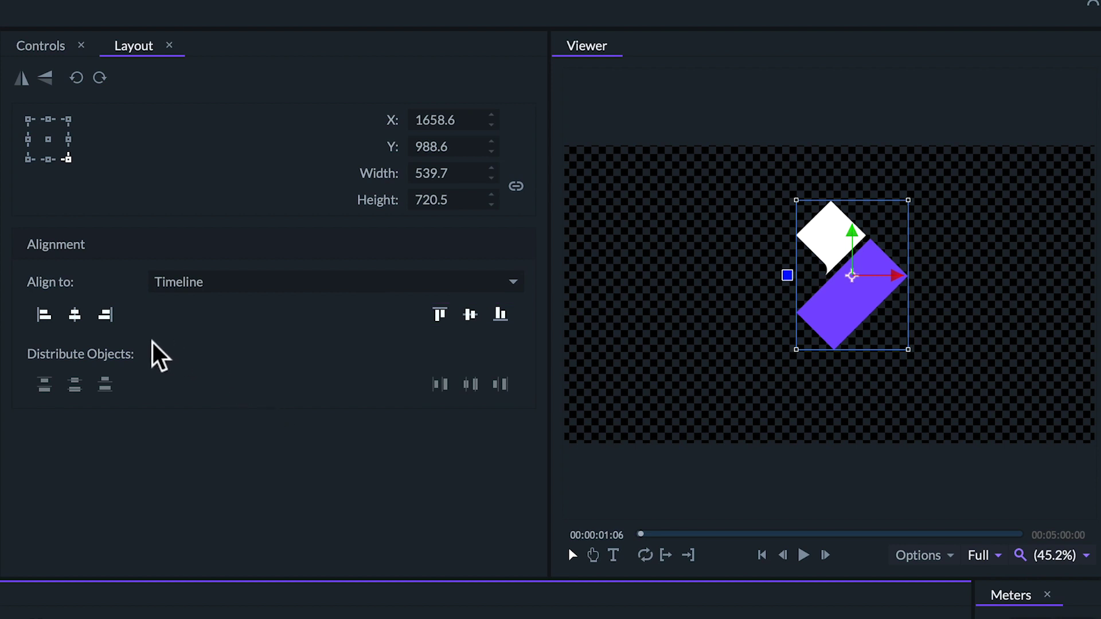
Align the graphic to the timeline's left and right edges, and finish with it centred horizontally
click(74, 315)
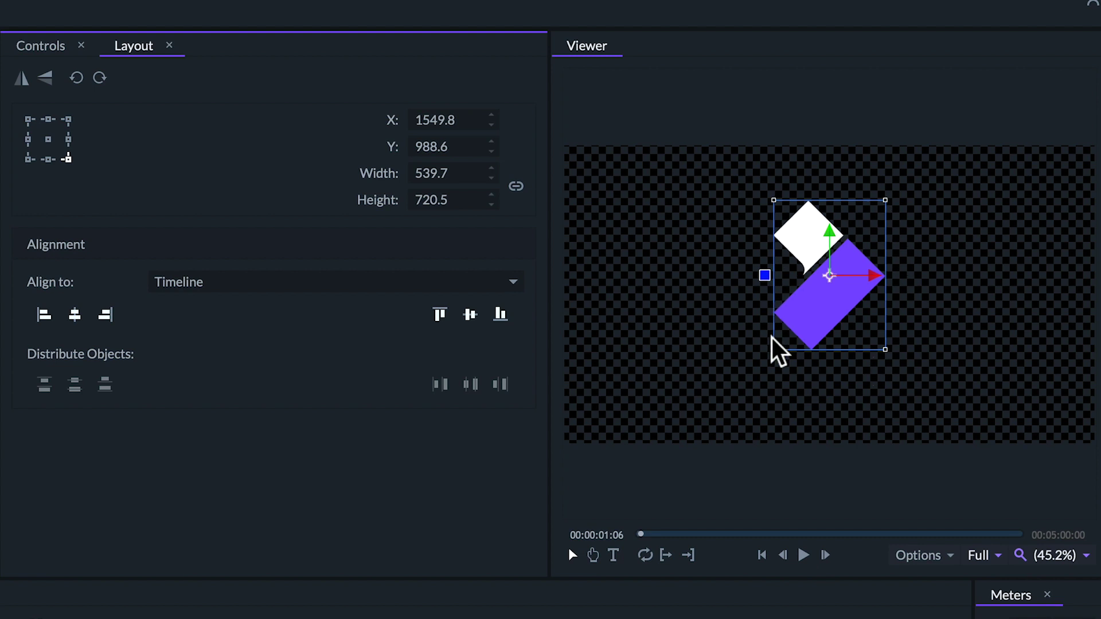
click(42, 315)
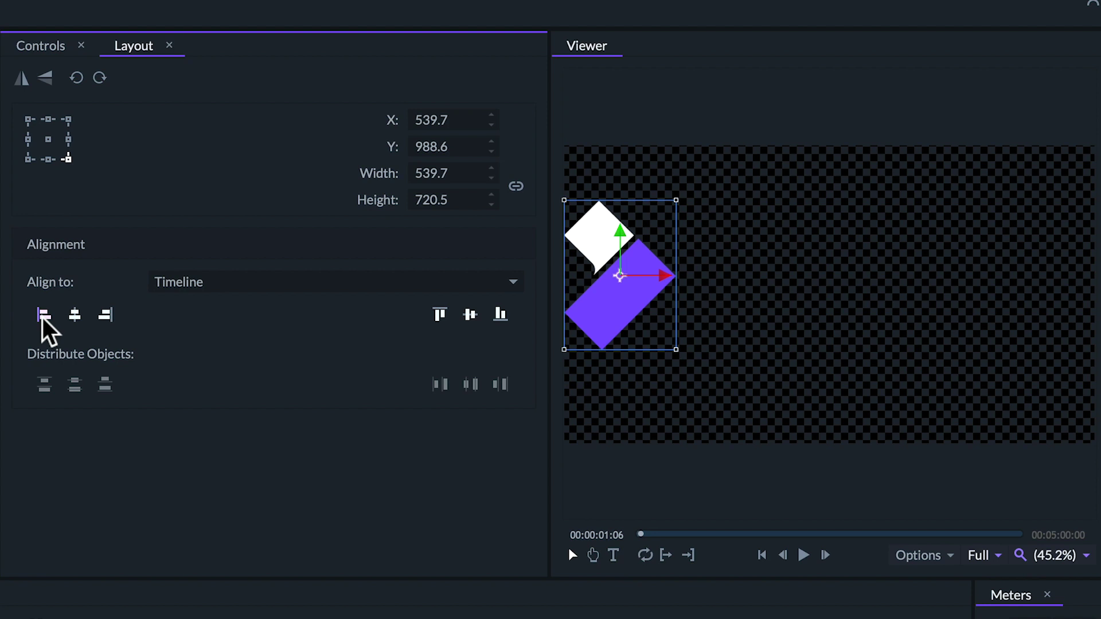
click(106, 314)
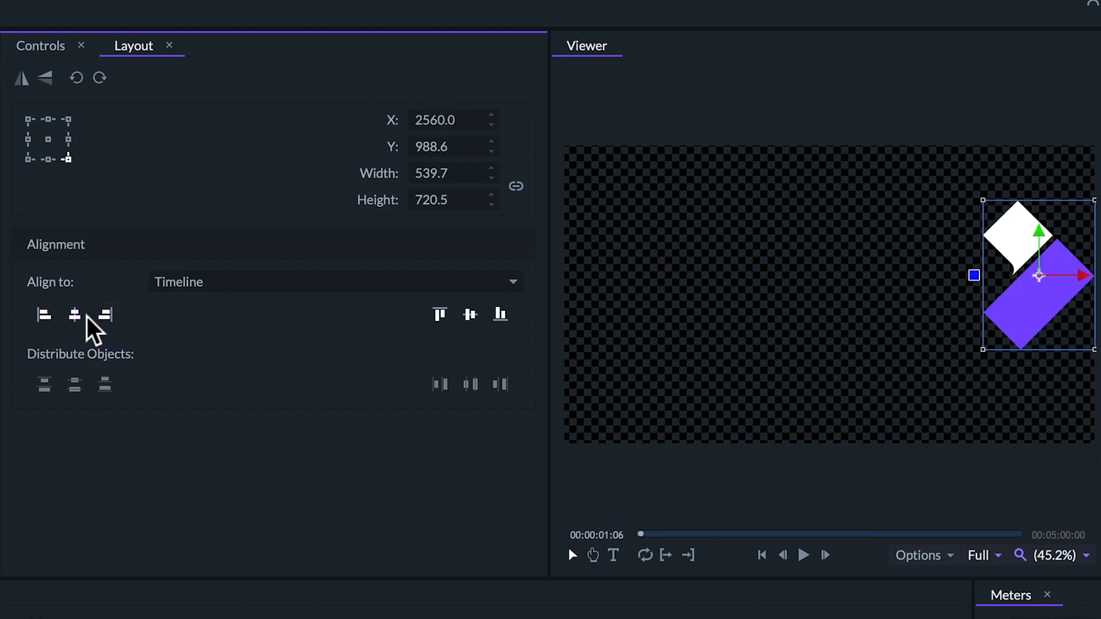
click(81, 316)
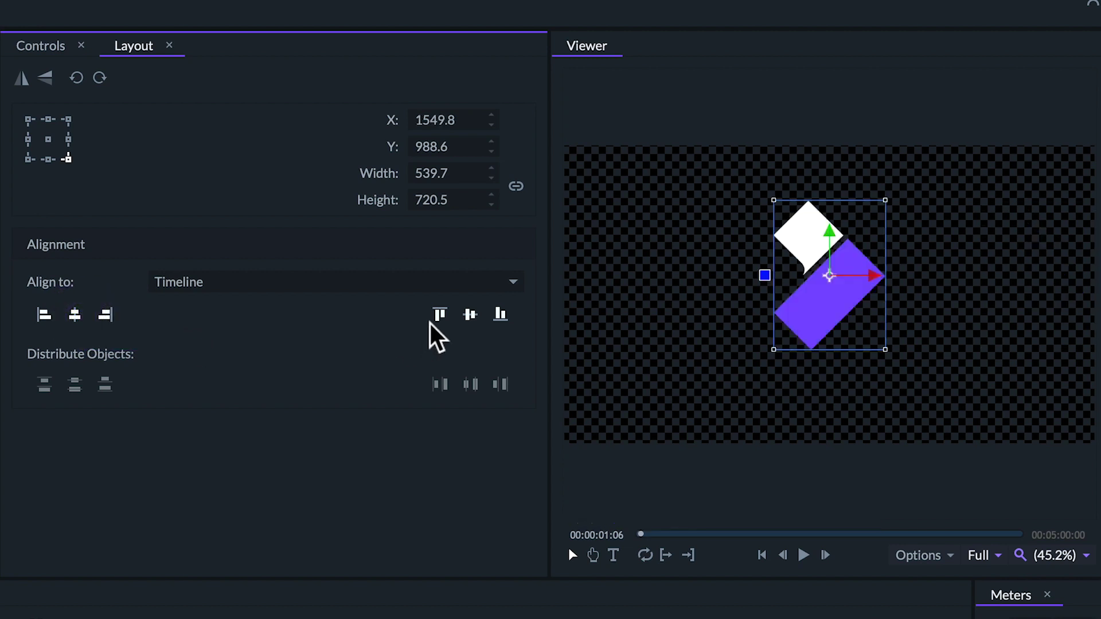
Align the graphic vertically to the timeline's centre, top edge and finally bottom edge
click(471, 315)
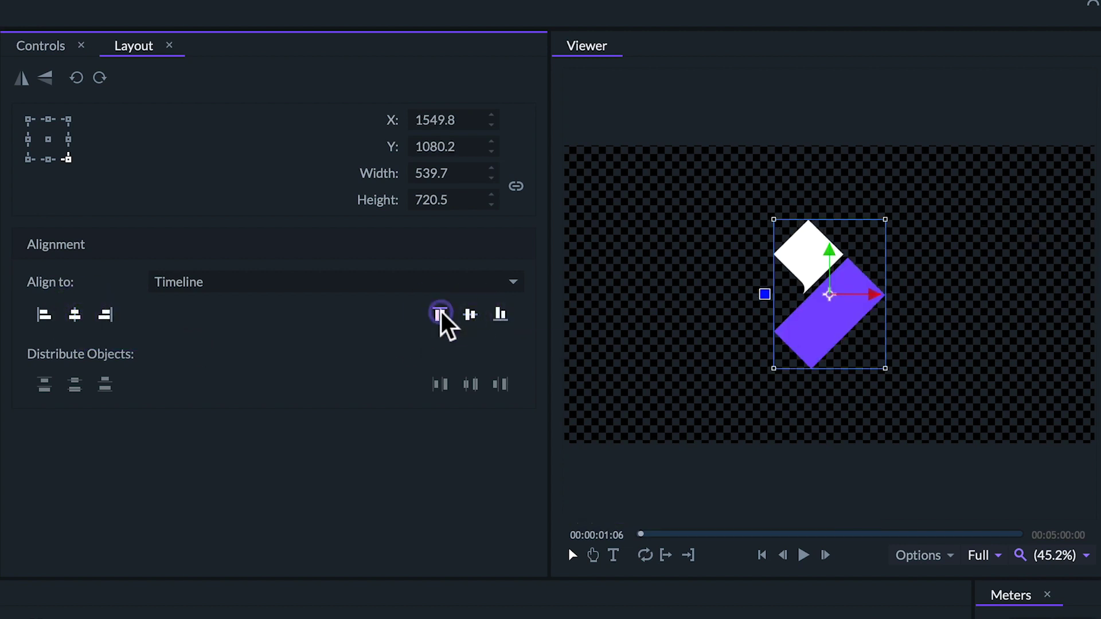
click(440, 313)
click(501, 316)
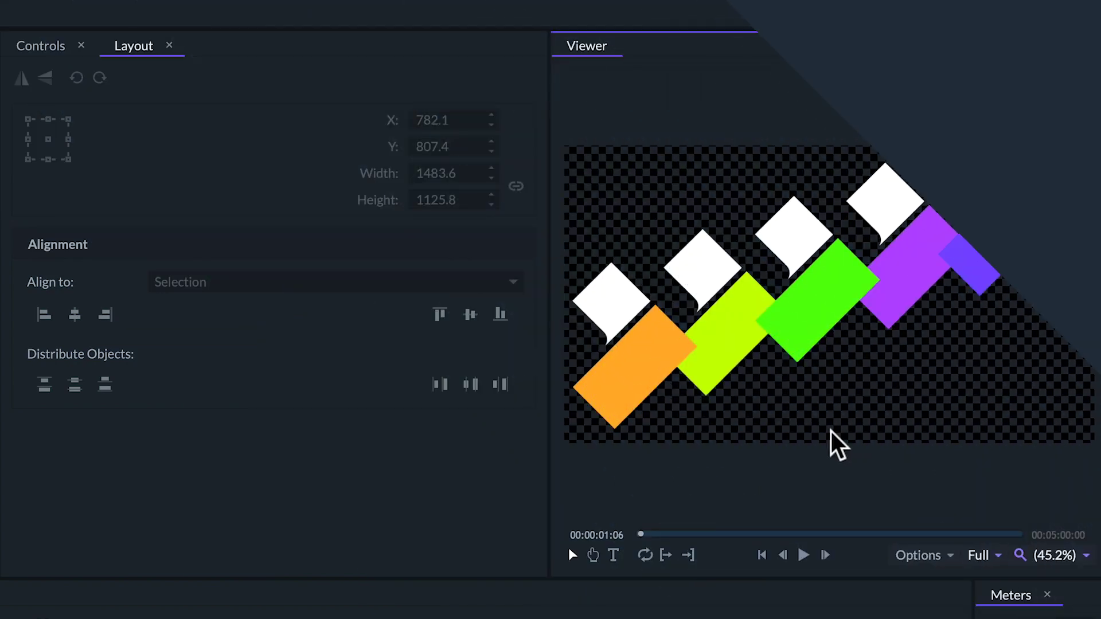
Select the orange, lime and bright green graphics together and align their right edges relative to the selection
drag(829, 430, 668, 339)
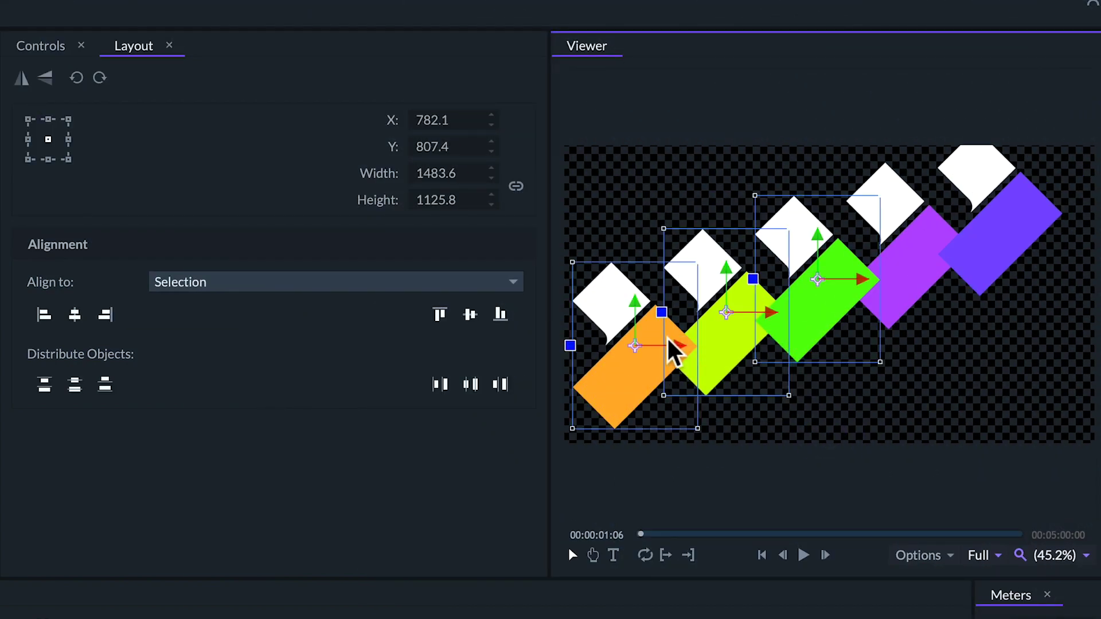
click(422, 289)
click(404, 287)
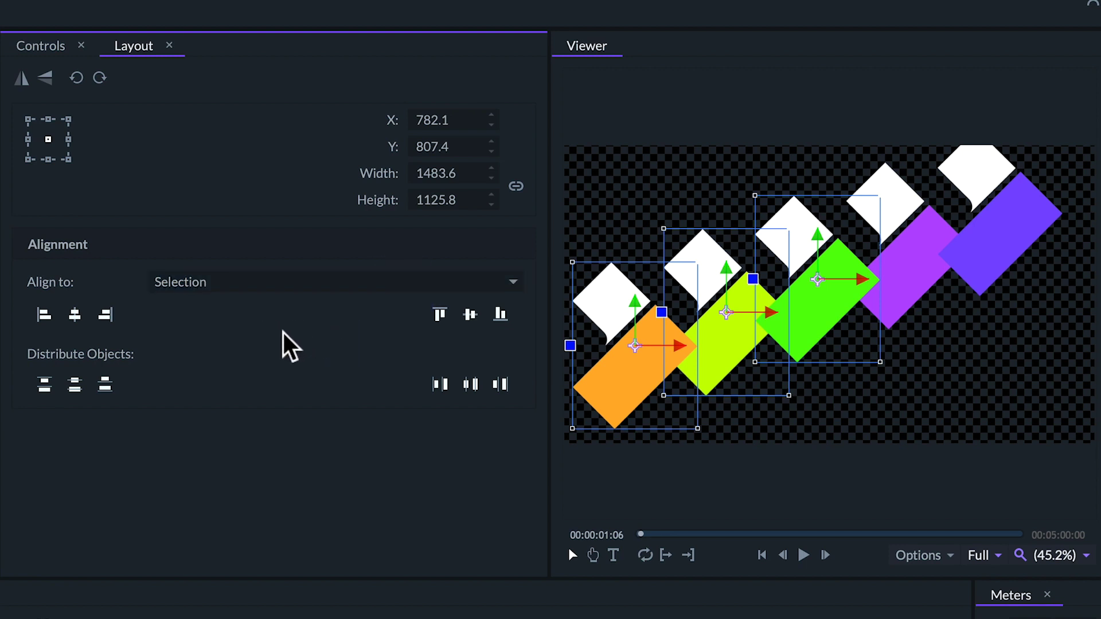
click(108, 317)
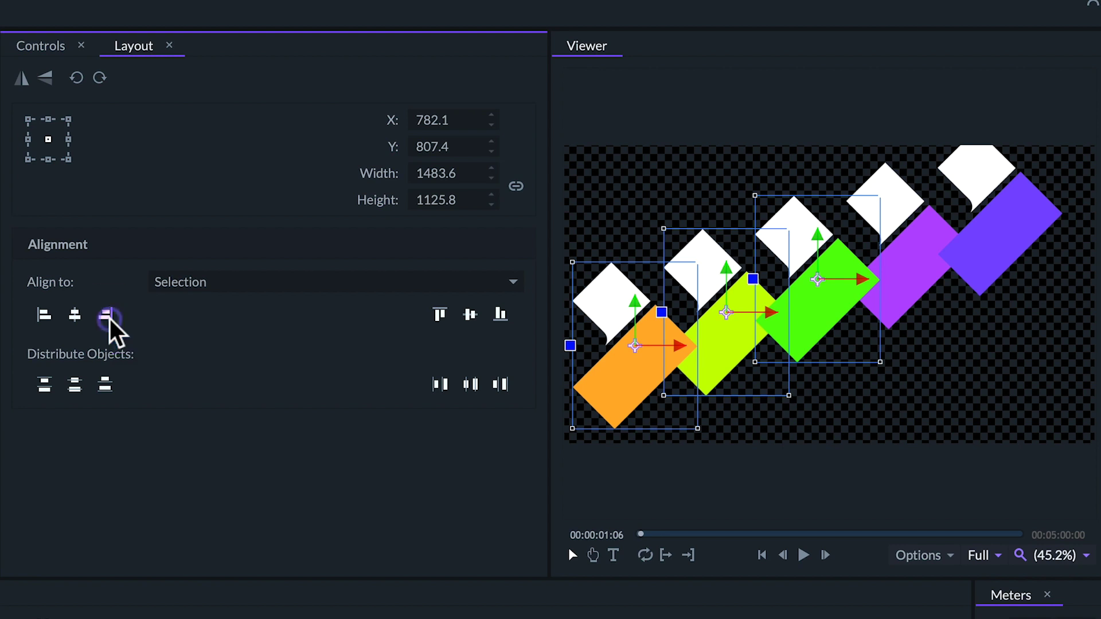
Select all five graphics together and align their horizontal centres relative to the selection
click(970, 399)
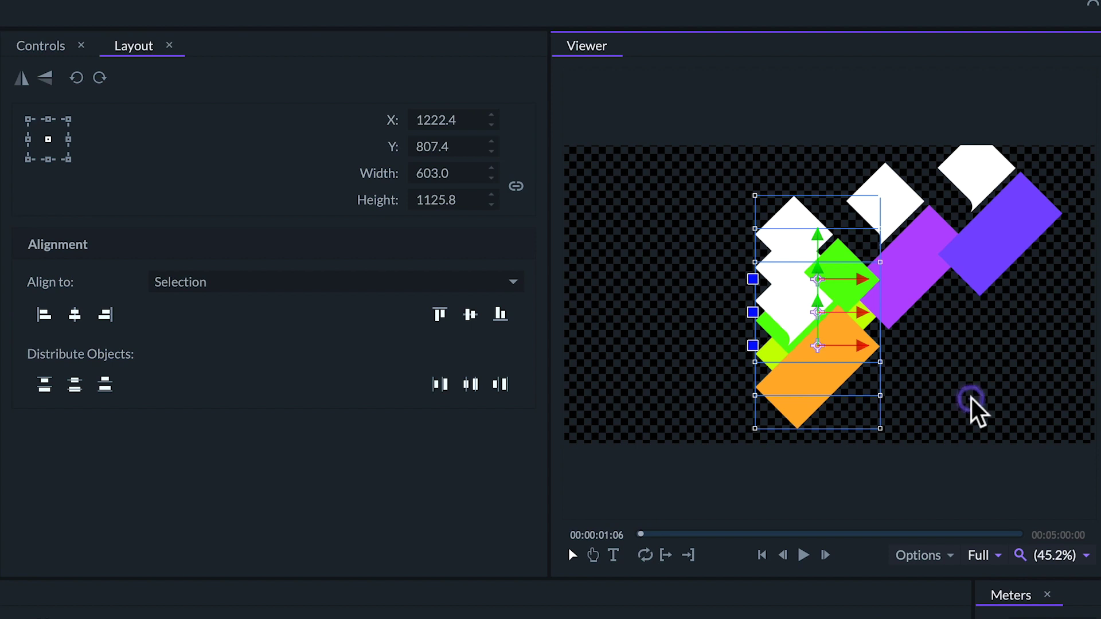
drag(1013, 409, 814, 232)
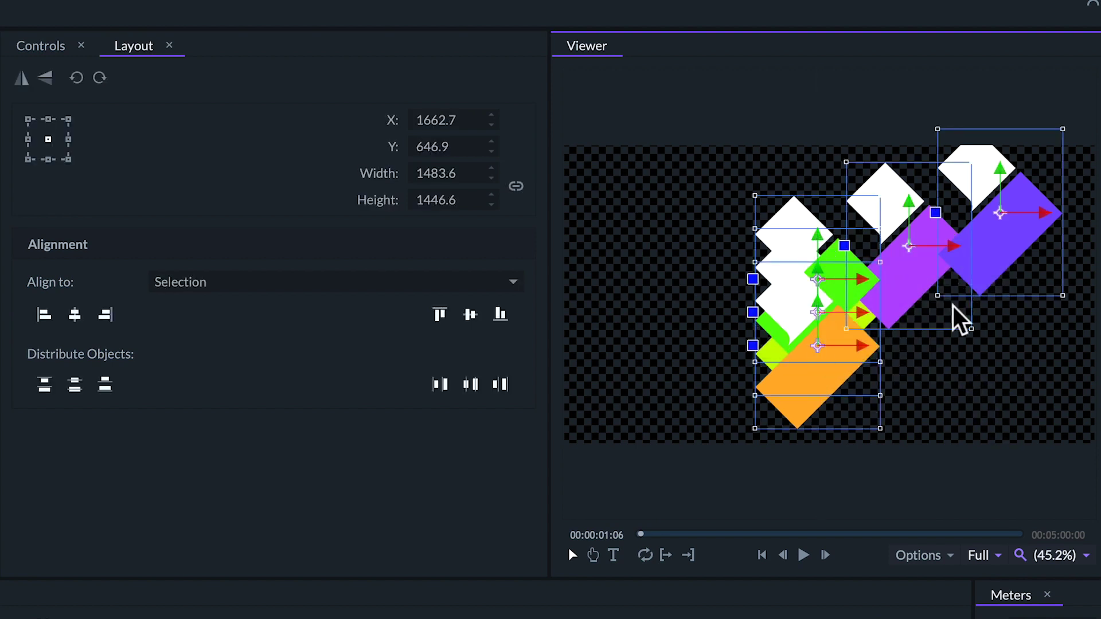
click(71, 317)
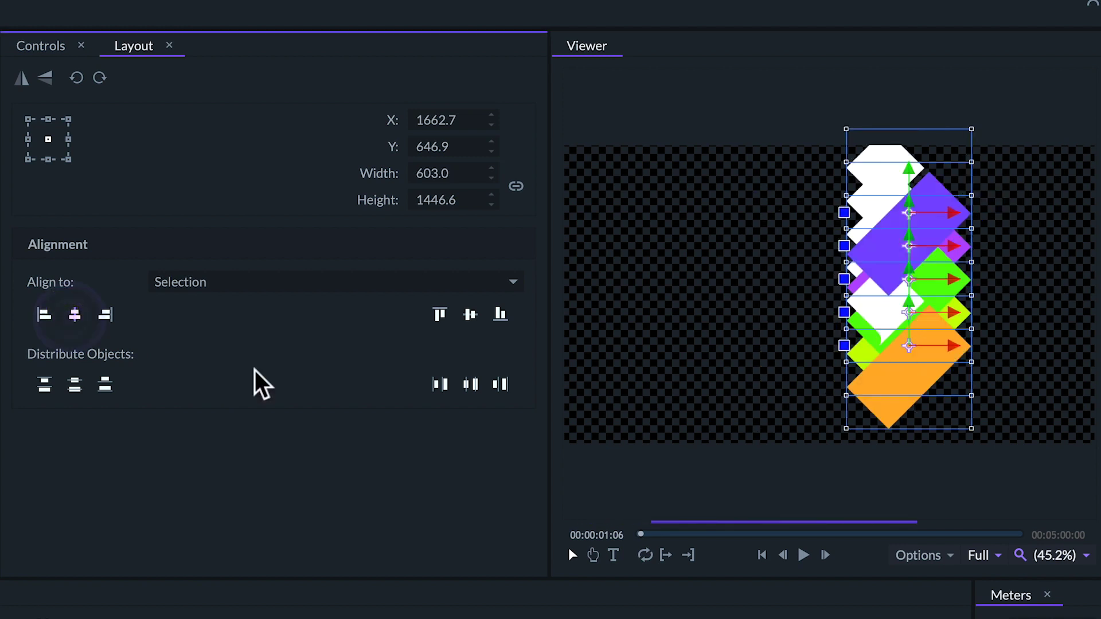
Move the blue-violet graphic to the frame's lower left, about X 342, Y 961, and the lime graphic to the upper right, about X 2079, Y 383
click(794, 386)
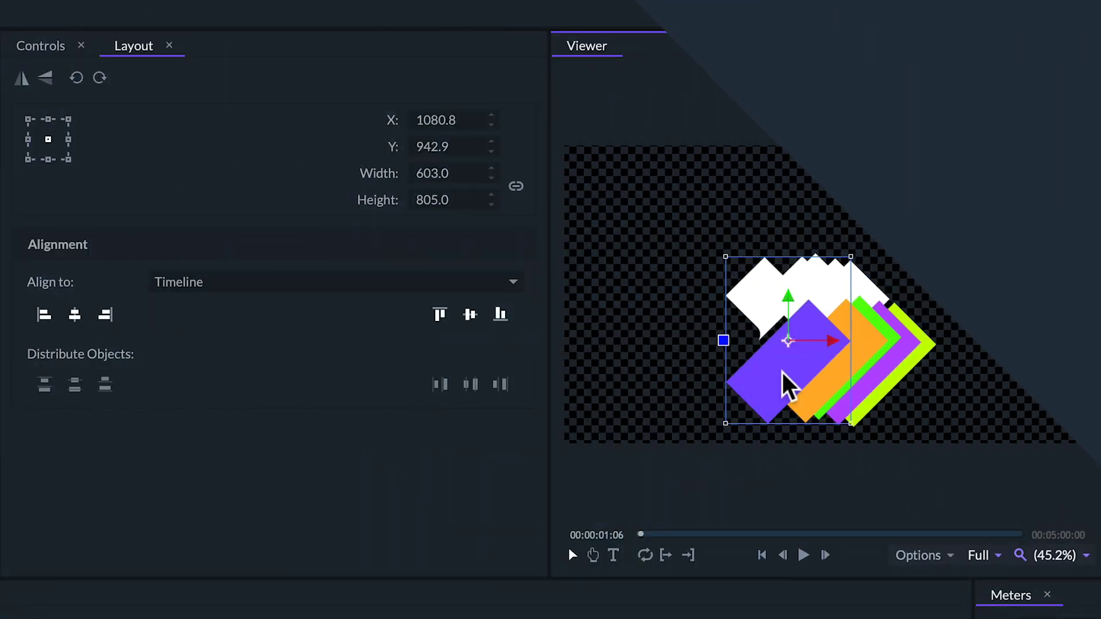
drag(700, 373, 610, 376)
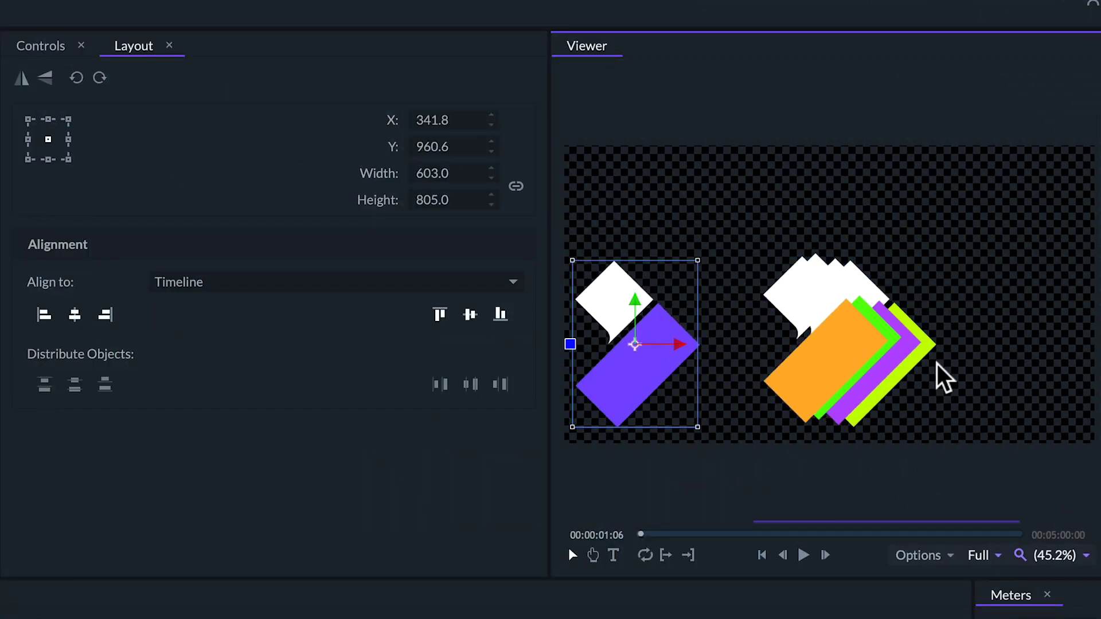
click(935, 346)
drag(930, 346, 1047, 259)
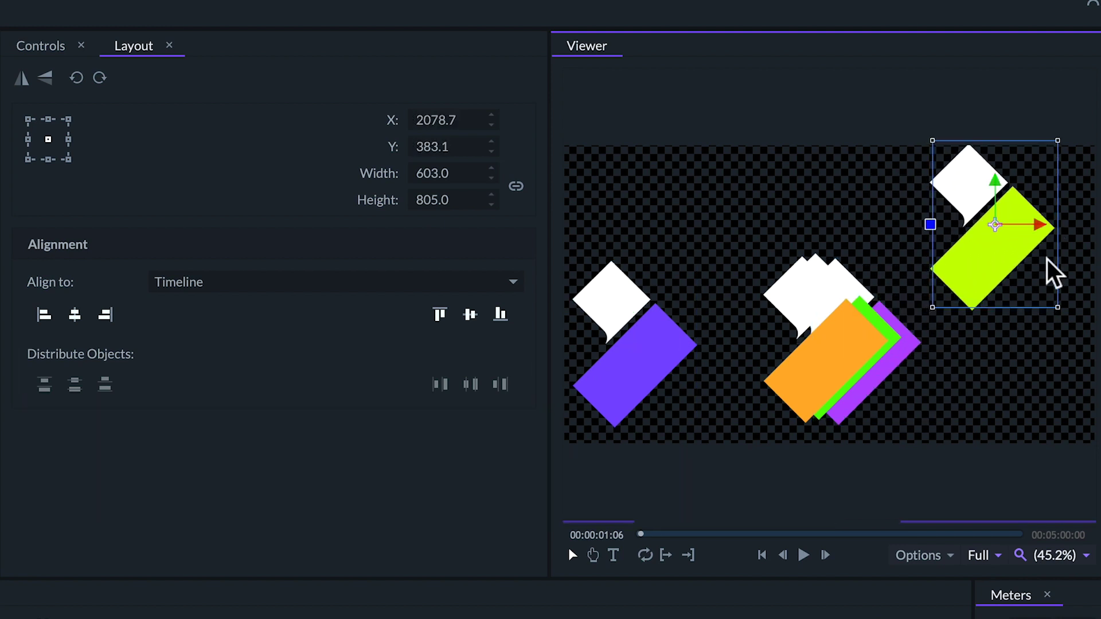
Select all five graphics and distribute them evenly by their centres, first vertically and then horizontally
drag(1038, 394, 618, 240)
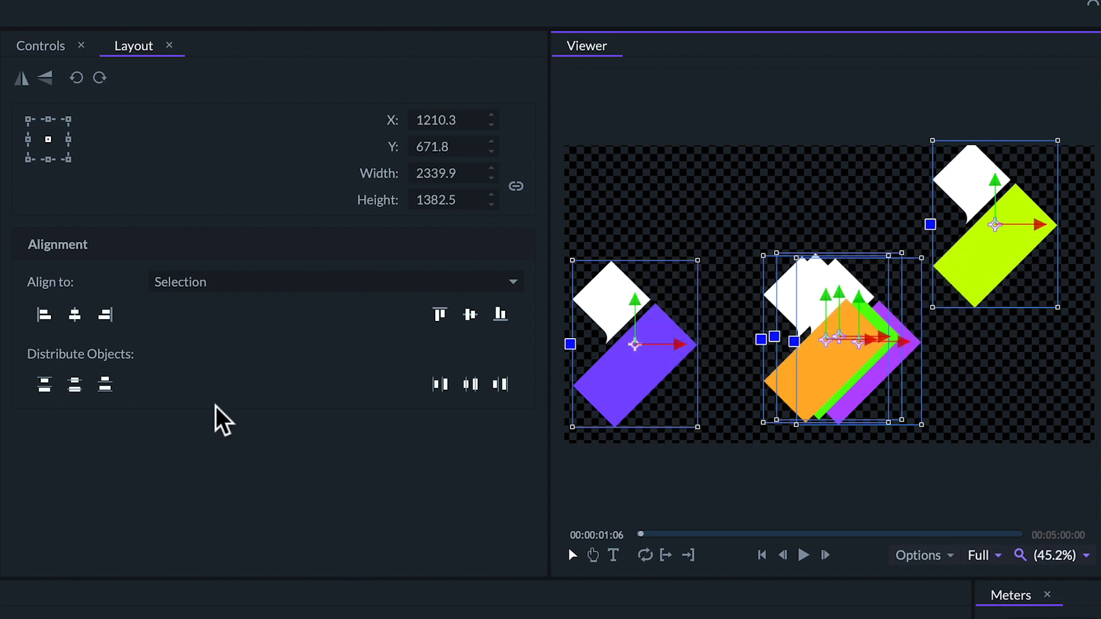
click(75, 385)
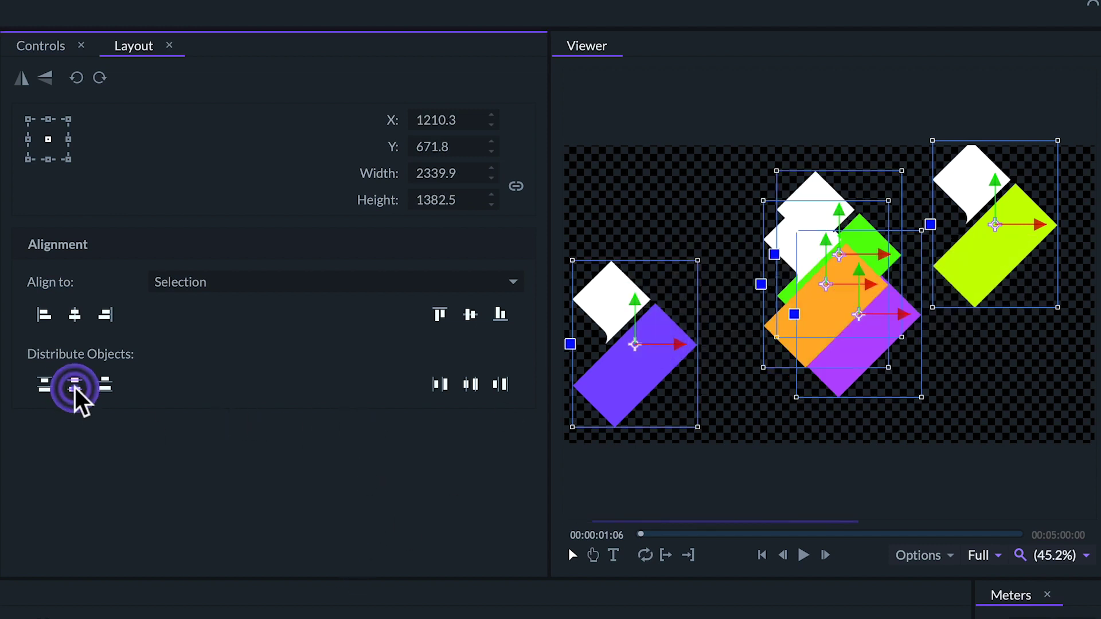
click(474, 384)
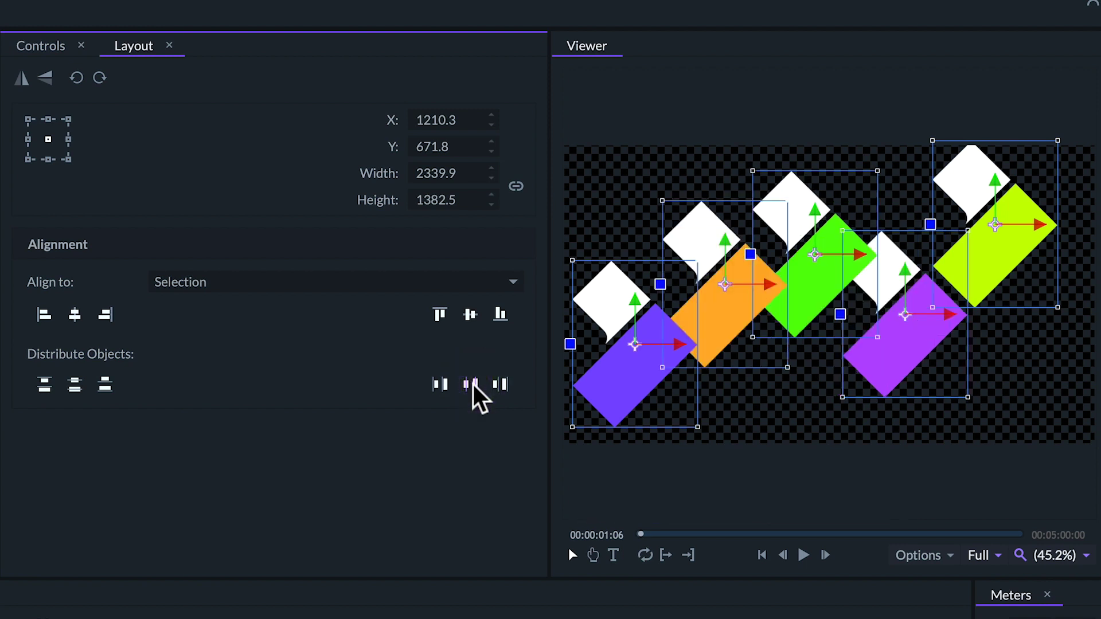